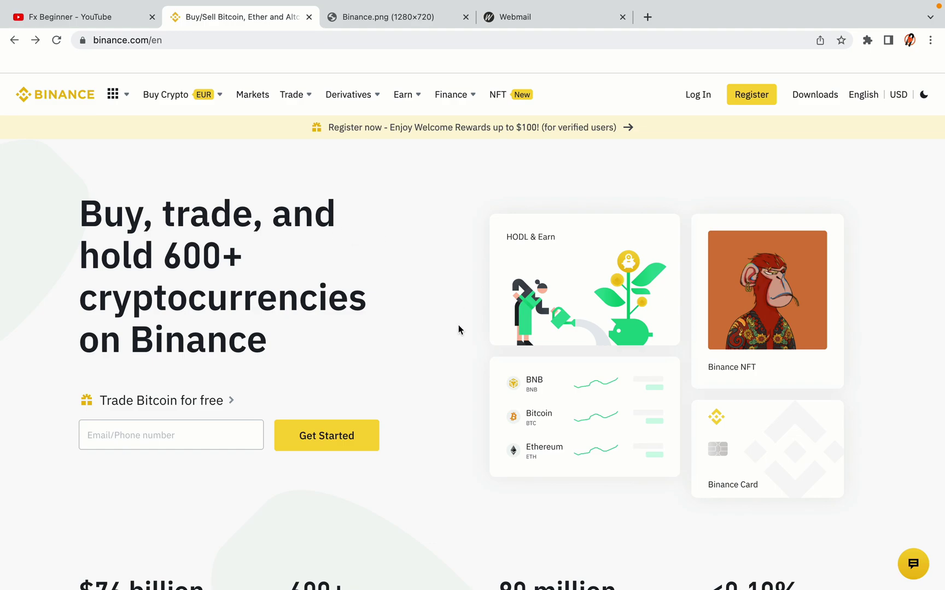
Look through the Binance homepage, from the popular cryptocurrencies and portfolio steps to the security and help sections
scroll(458, 327, down, 5)
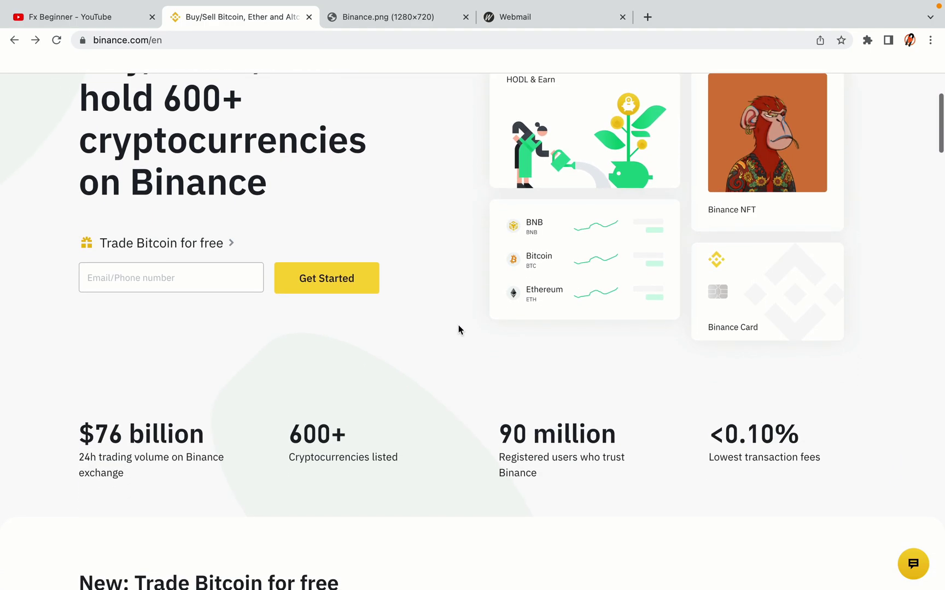
scroll(459, 328, down, 5)
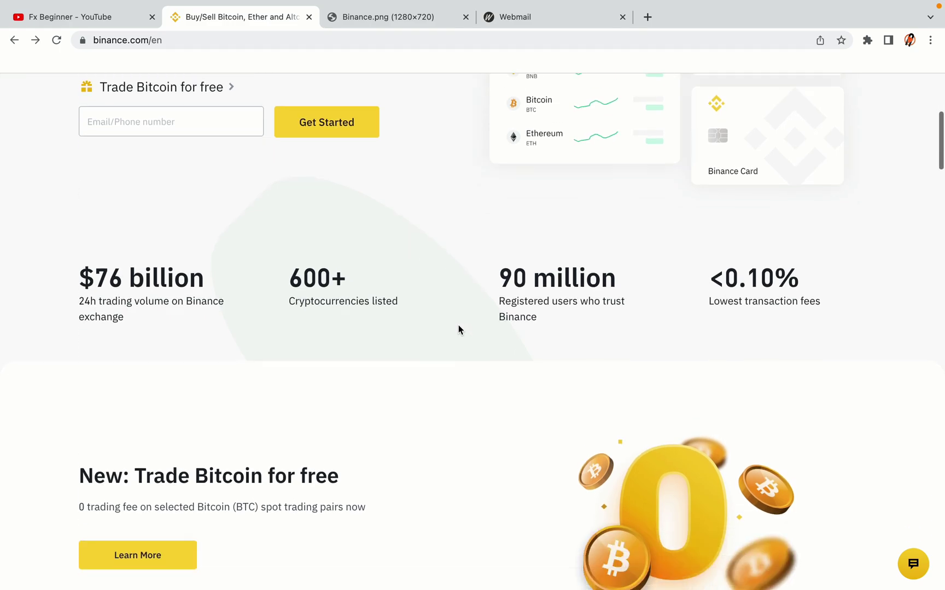
scroll(458, 328, down, 1)
scroll(458, 328, up, 3)
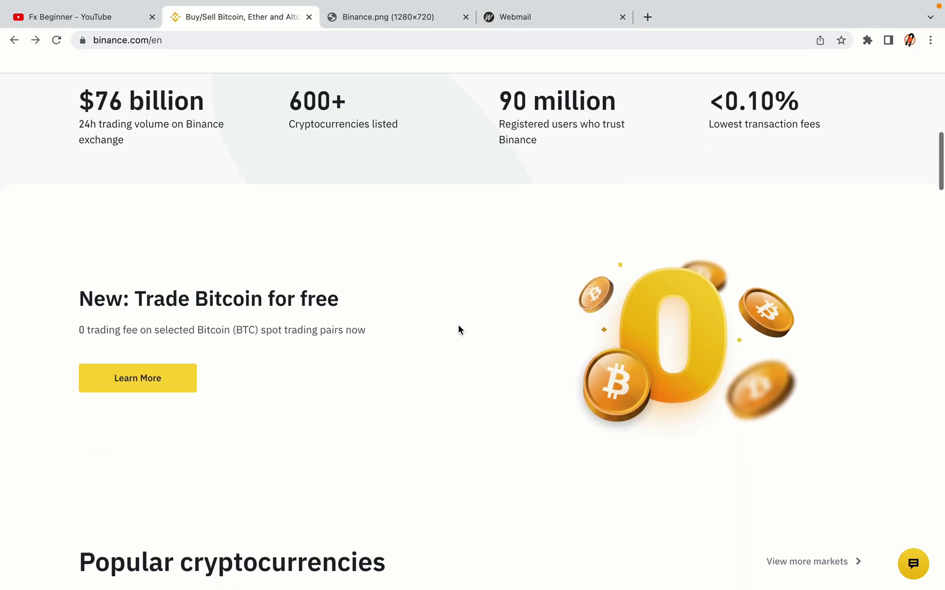
scroll(458, 328, down, 8)
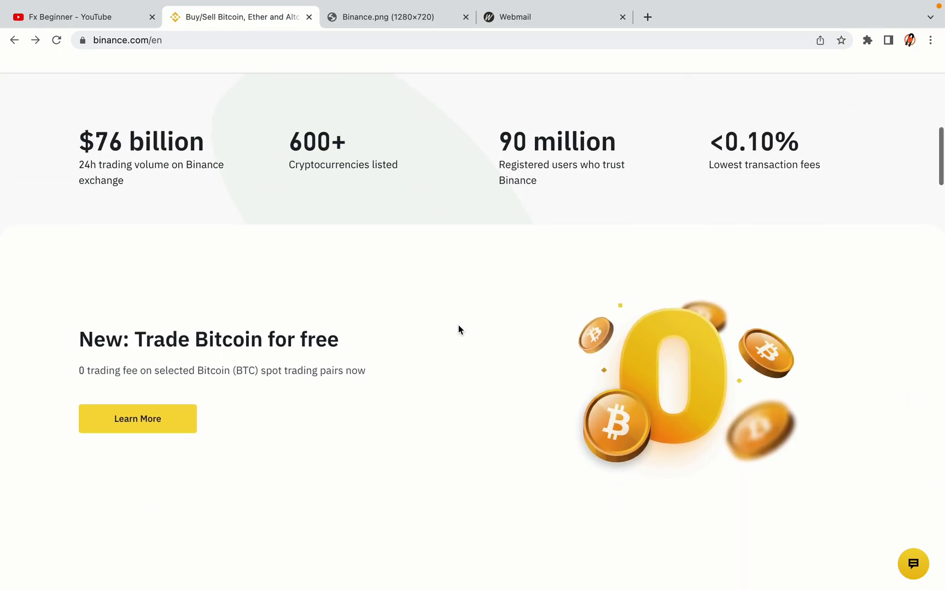
scroll(458, 328, down, 2)
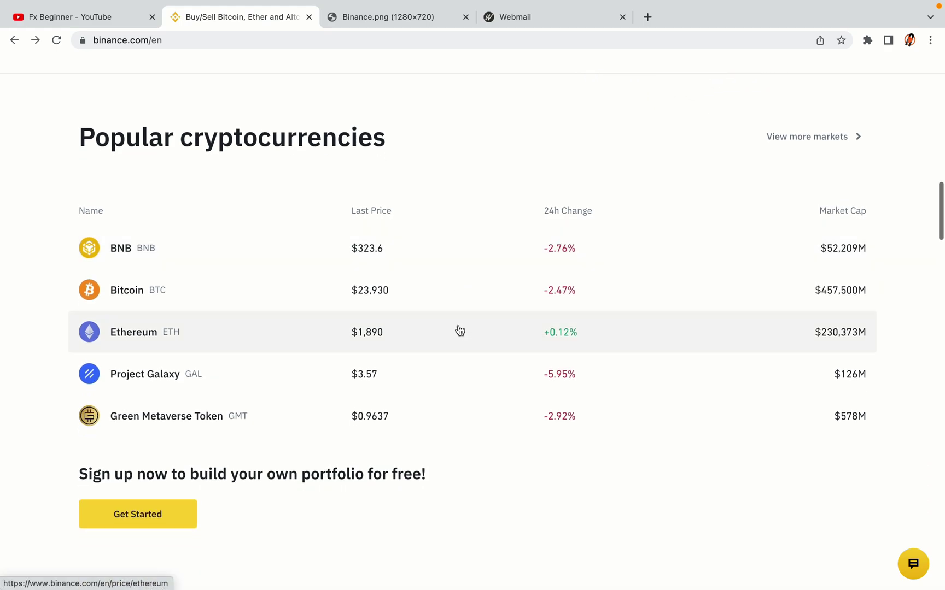
scroll(460, 329, down, 9)
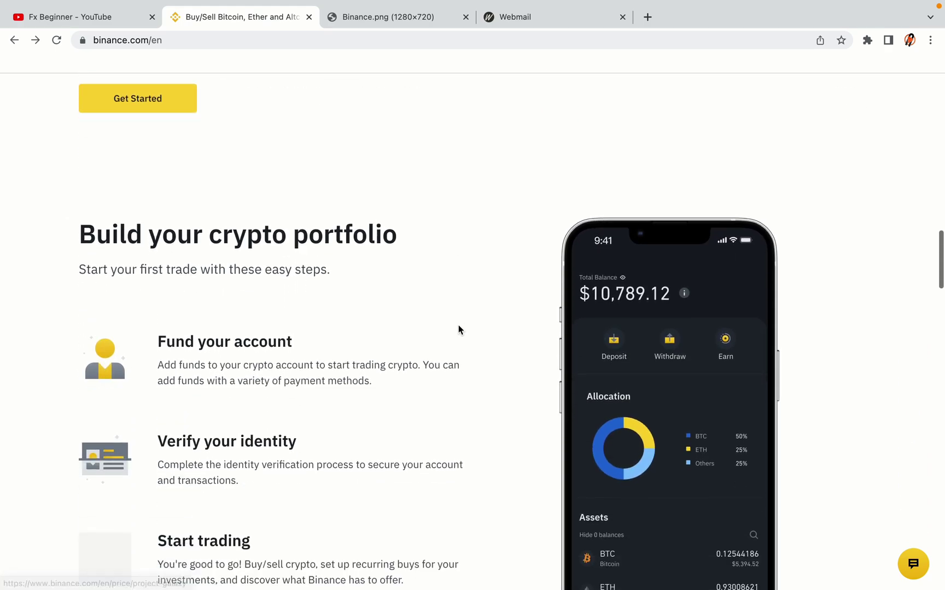
scroll(458, 328, down, 1)
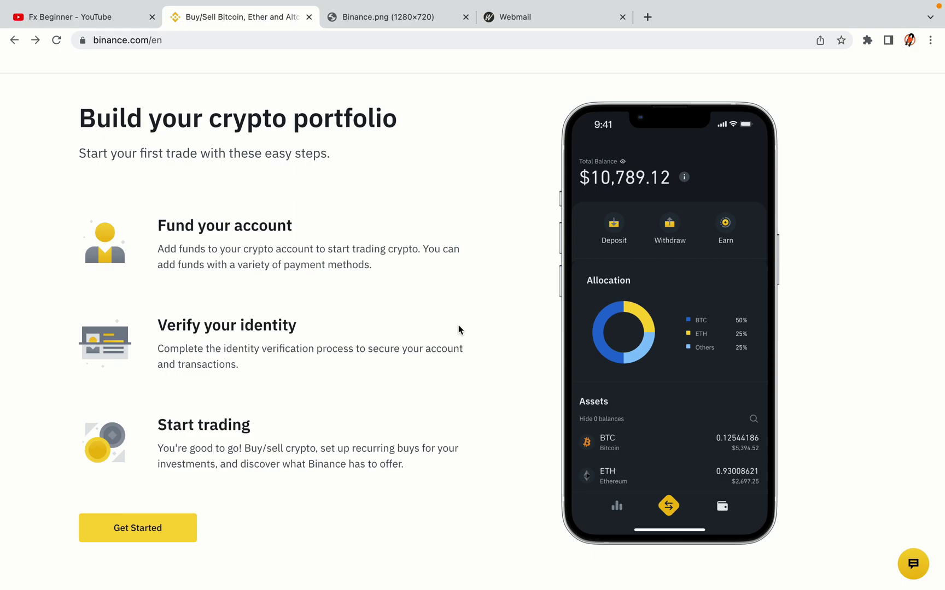
scroll(458, 329, down, 10)
scroll(458, 330, down, 9)
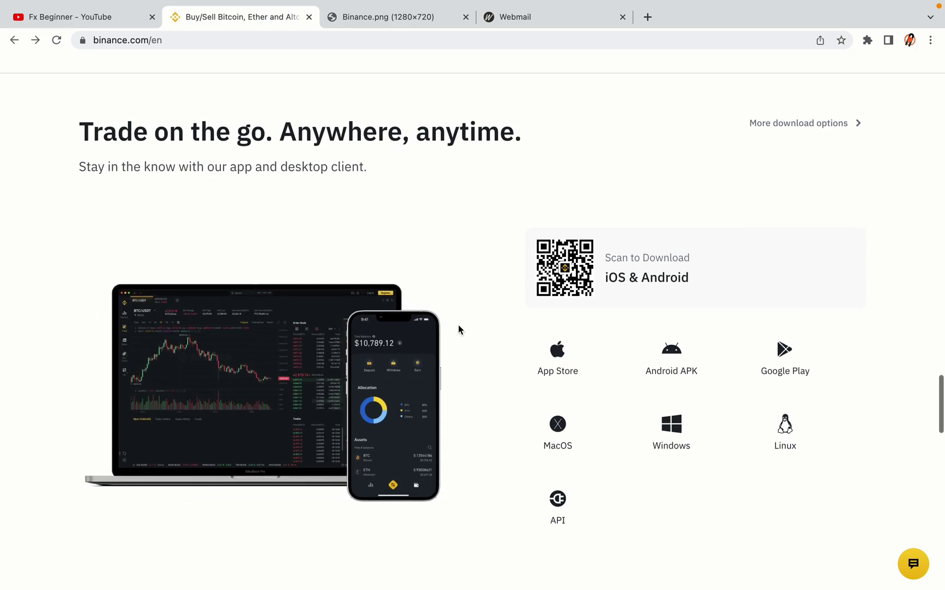
scroll(458, 330, down, 9)
scroll(458, 330, down, 2)
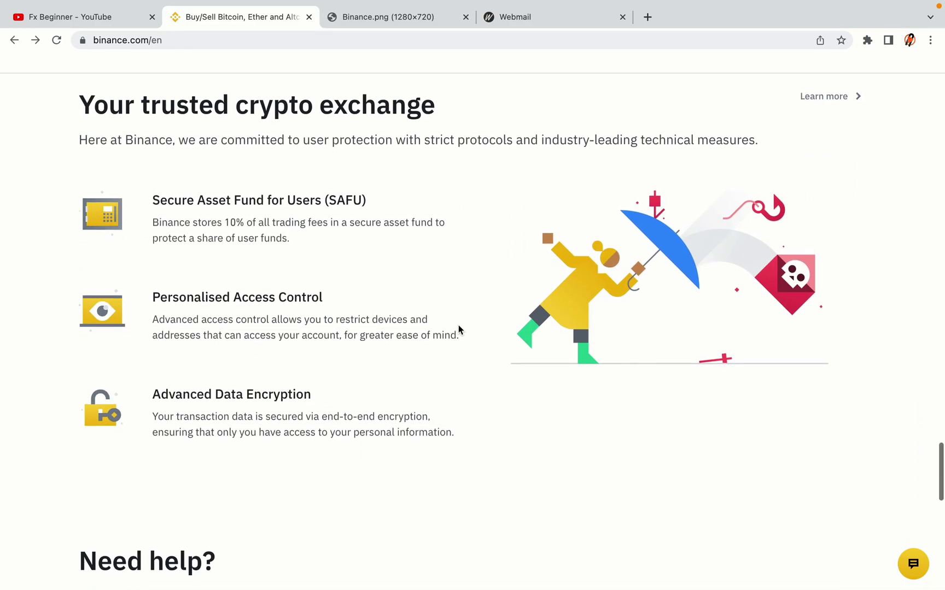
scroll(458, 325, down, 7)
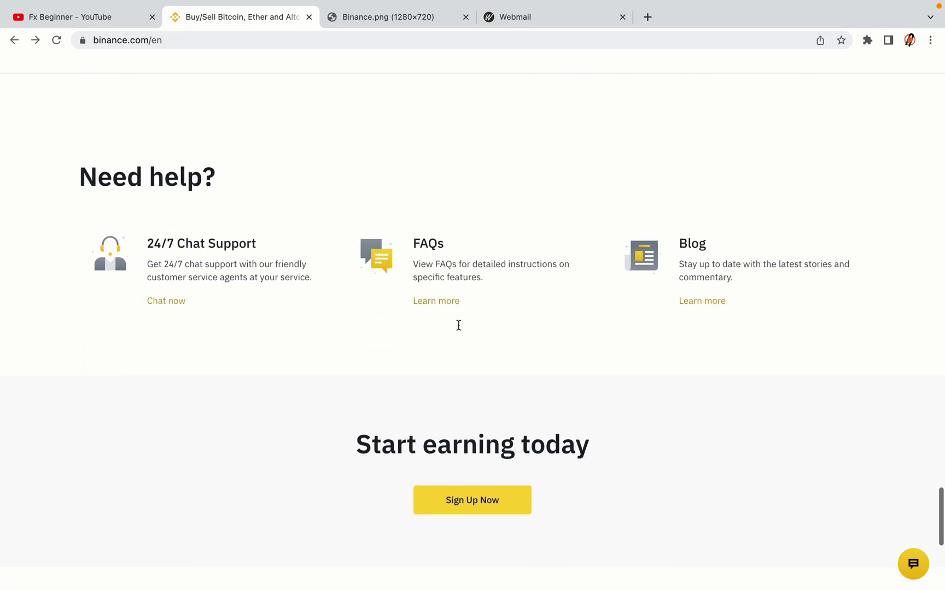
scroll(458, 325, up, 4)
scroll(459, 329, up, 20)
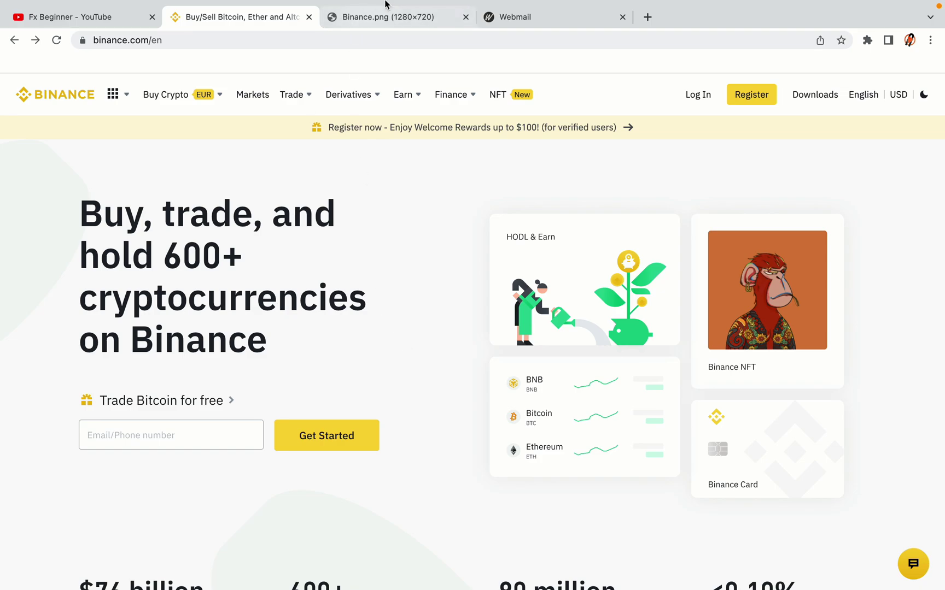
click(394, 17)
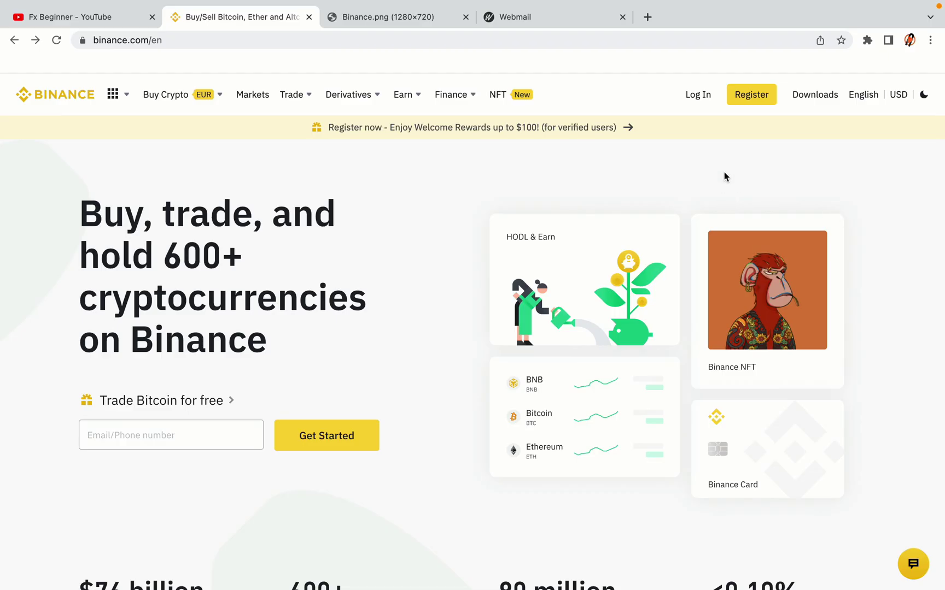
Register a Binance personal account by email, filling in the email address and account password, accepting the terms and submitting the form
click(759, 104)
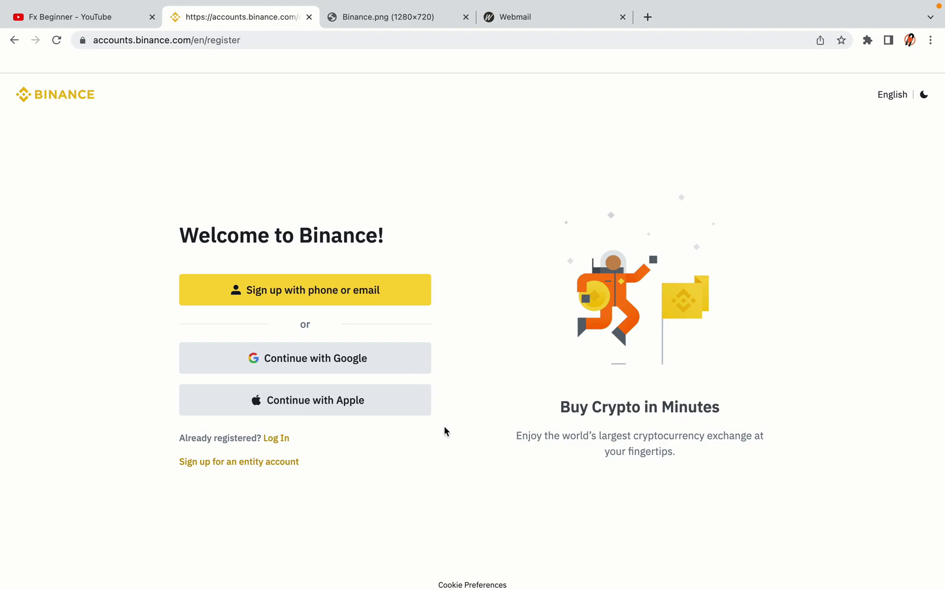
click(388, 298)
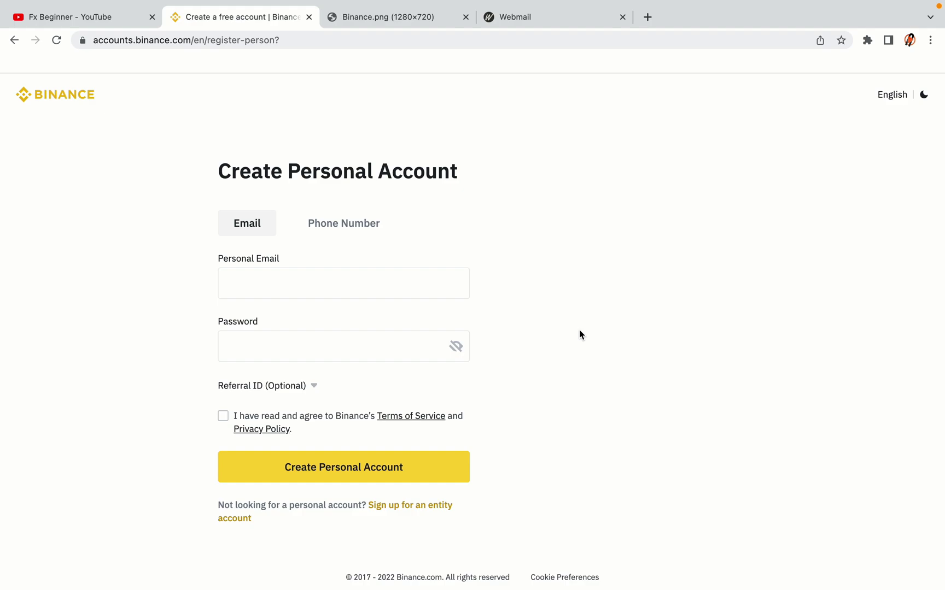
click(436, 344)
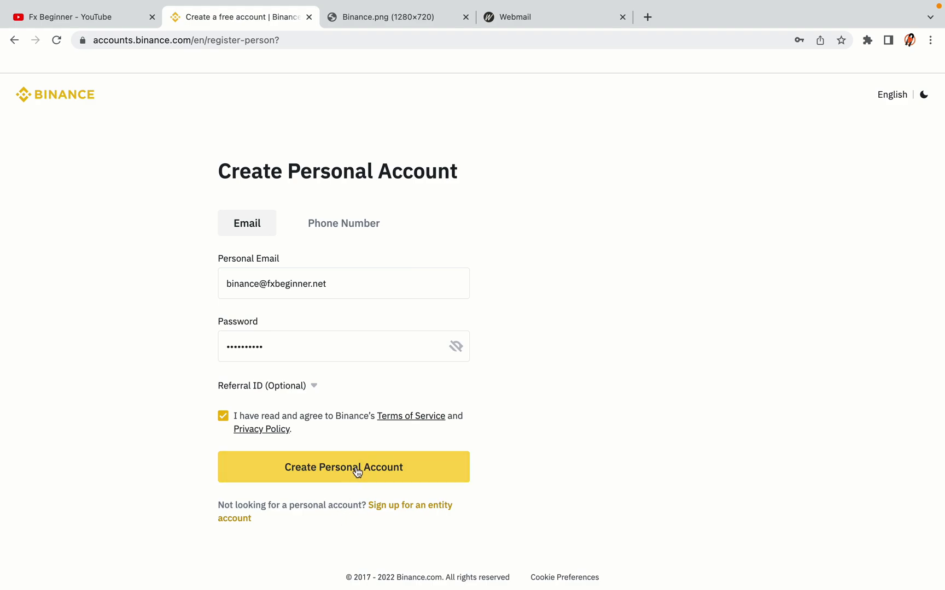
click(360, 474)
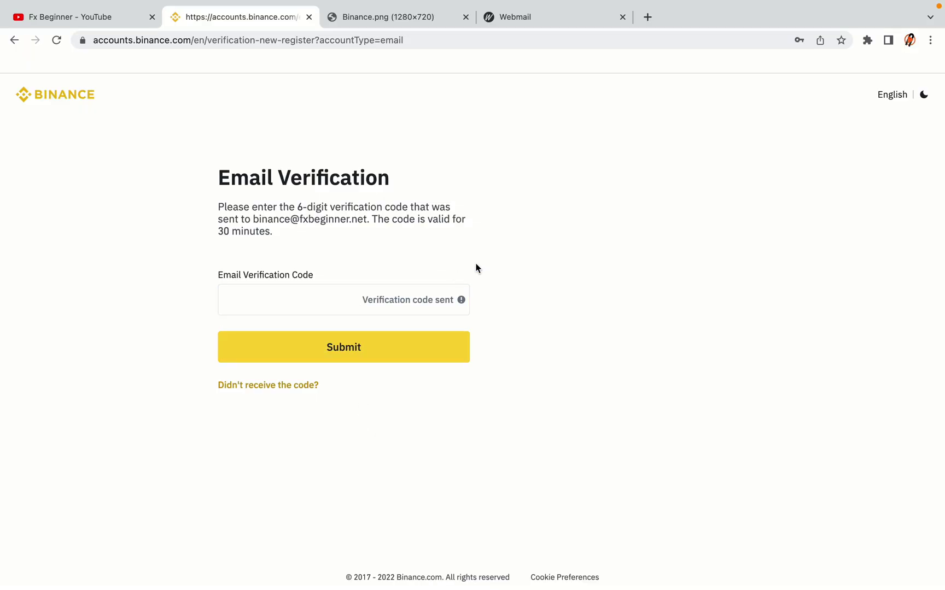
Switch to Webmail, placing it beside the Binance page, and open Binance's registration confirmation email to find the activation code
drag(538, 17, 383, 17)
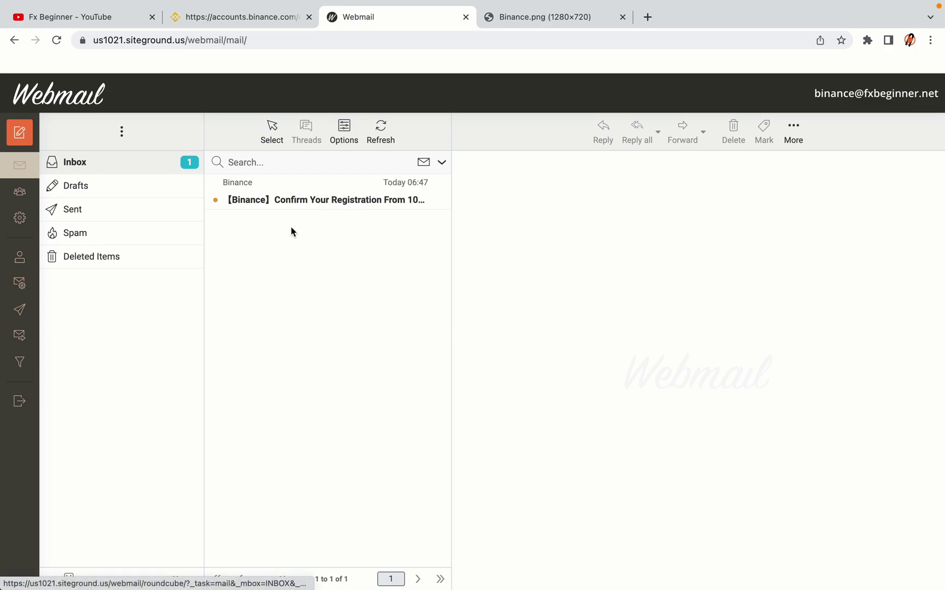
click(329, 200)
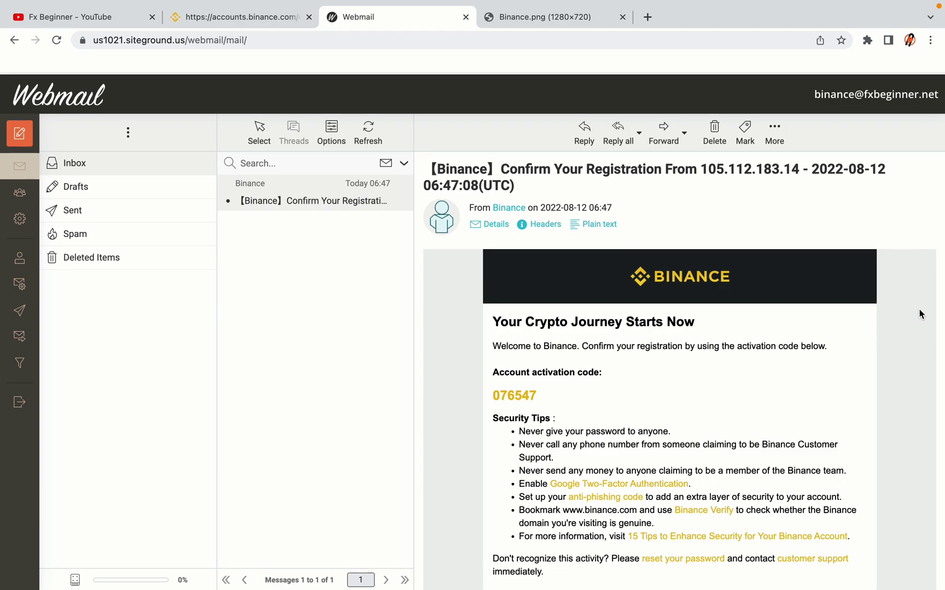
scroll(708, 316, down, 1)
scroll(708, 316, down, 4)
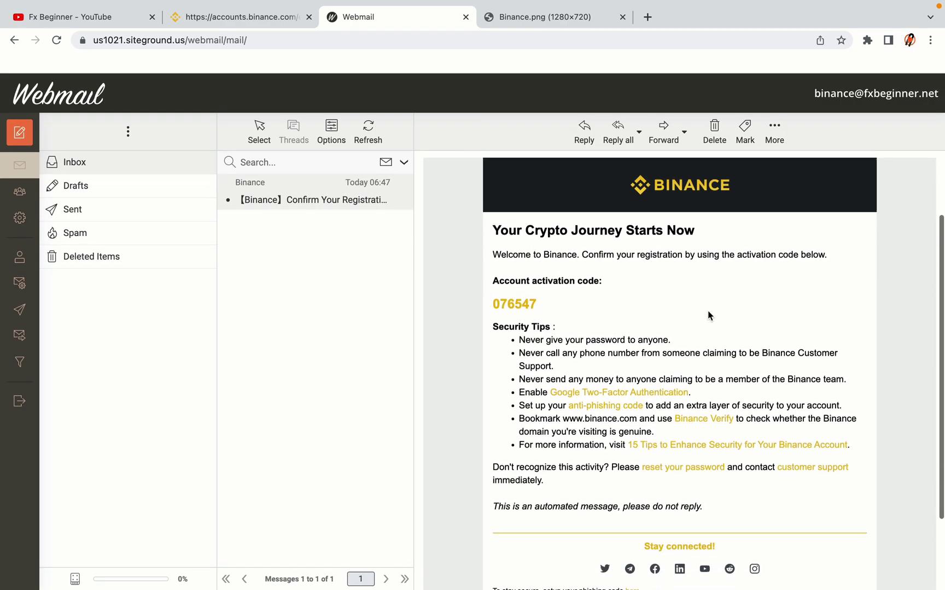
scroll(708, 315, up, 1)
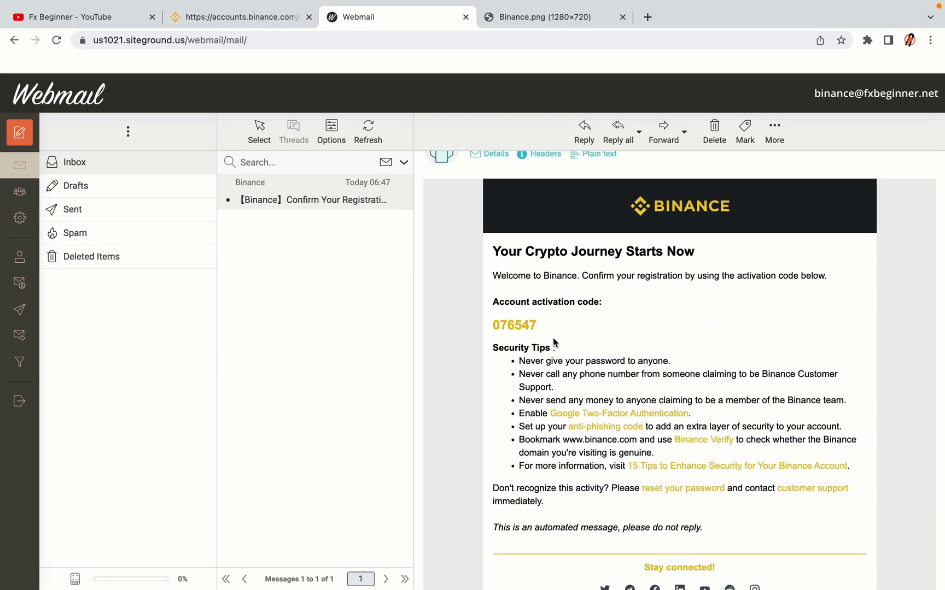
Copy the account activation code from the Binance confirmation email
drag(500, 330, 536, 326)
click(537, 325)
drag(494, 325, 535, 324)
right_click(526, 325)
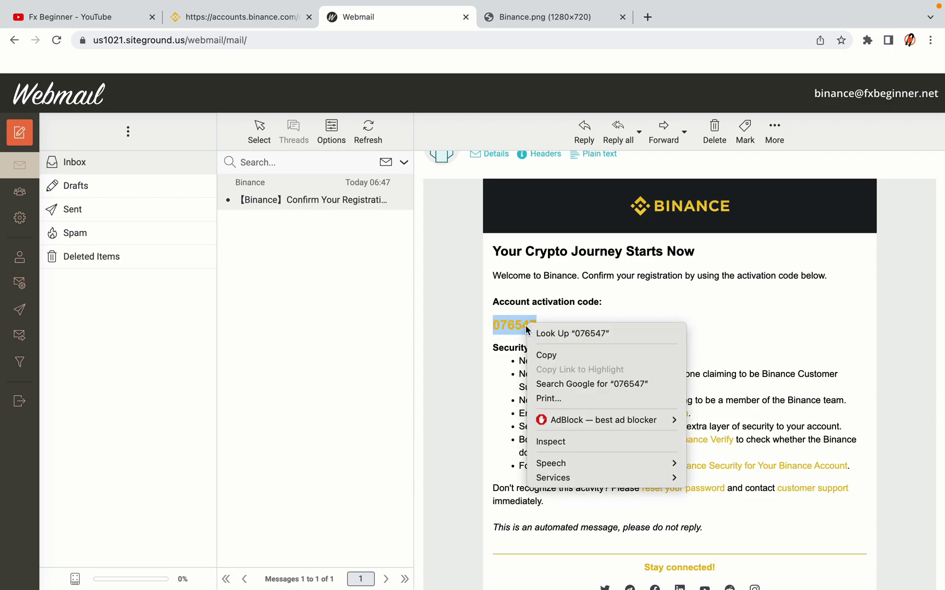
click(541, 354)
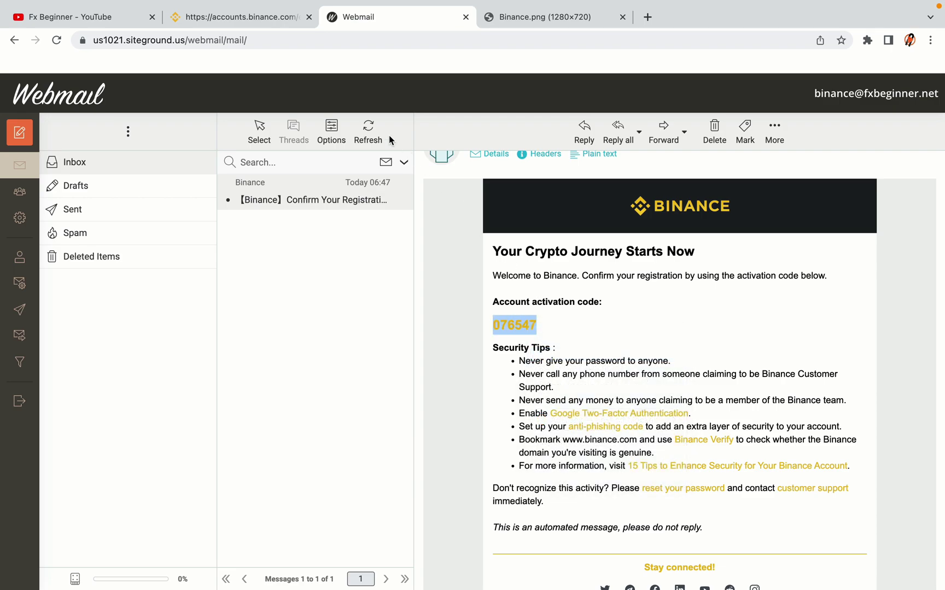
click(246, 18)
click(314, 293)
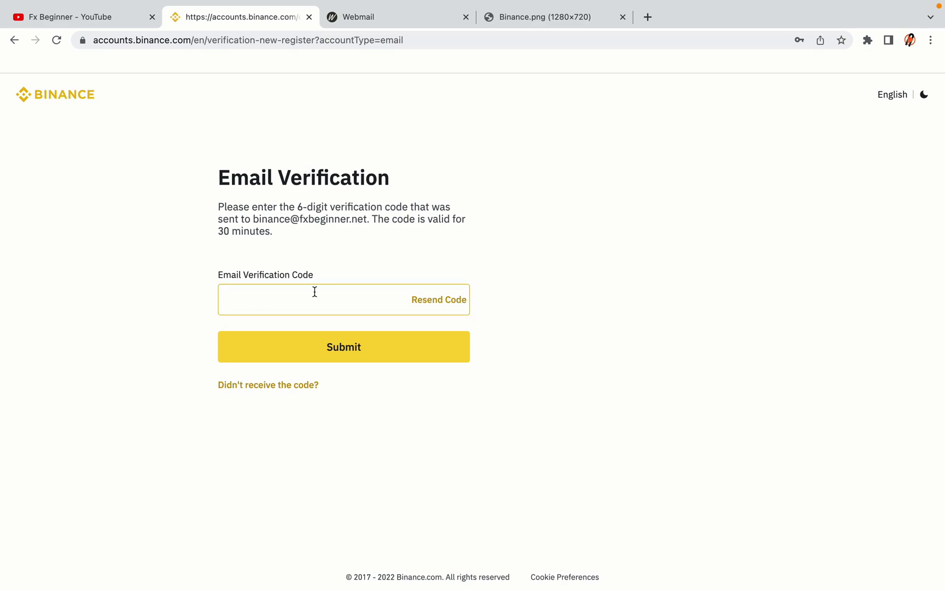
key(ctrl+v)
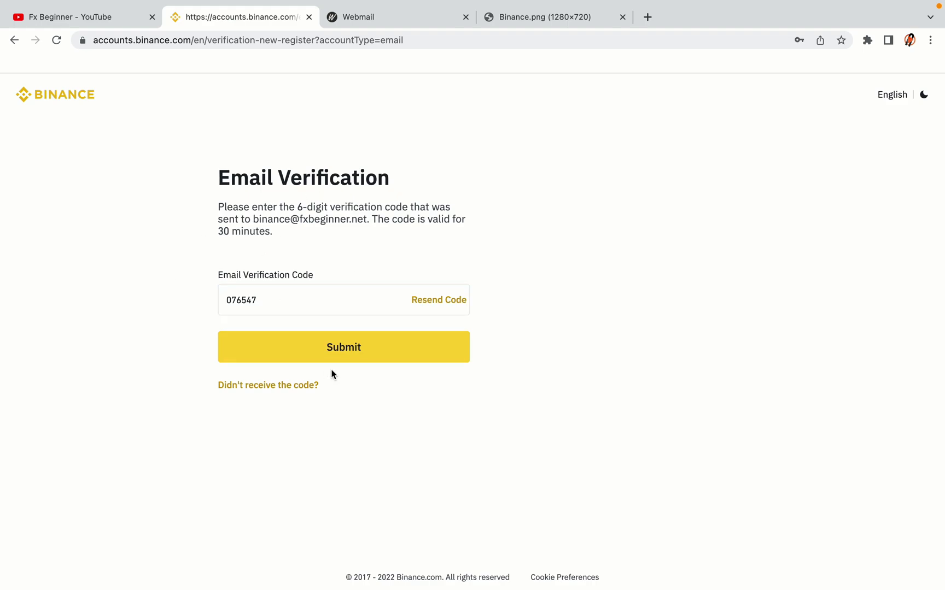
click(436, 359)
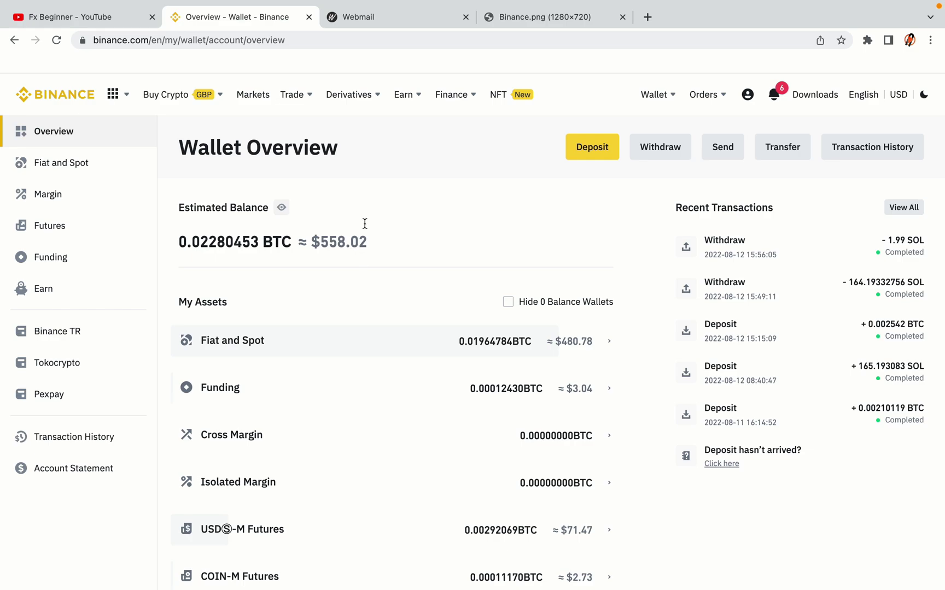
Review the wallet overview and the Buy Crypto and Trade options, and return to the Binance homepage
scroll(581, 257, down, 6)
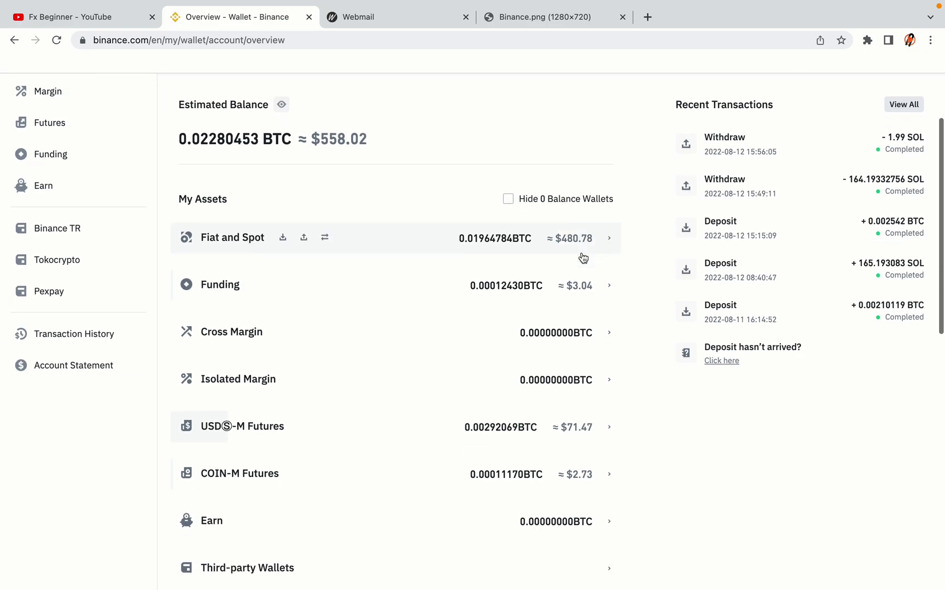
scroll(583, 258, up, 6)
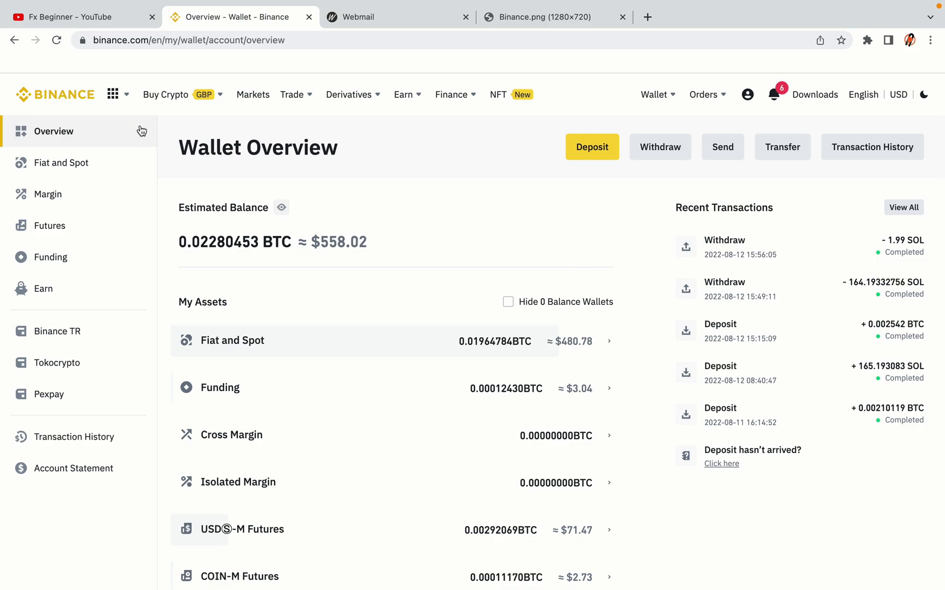
mouse_move(184, 97)
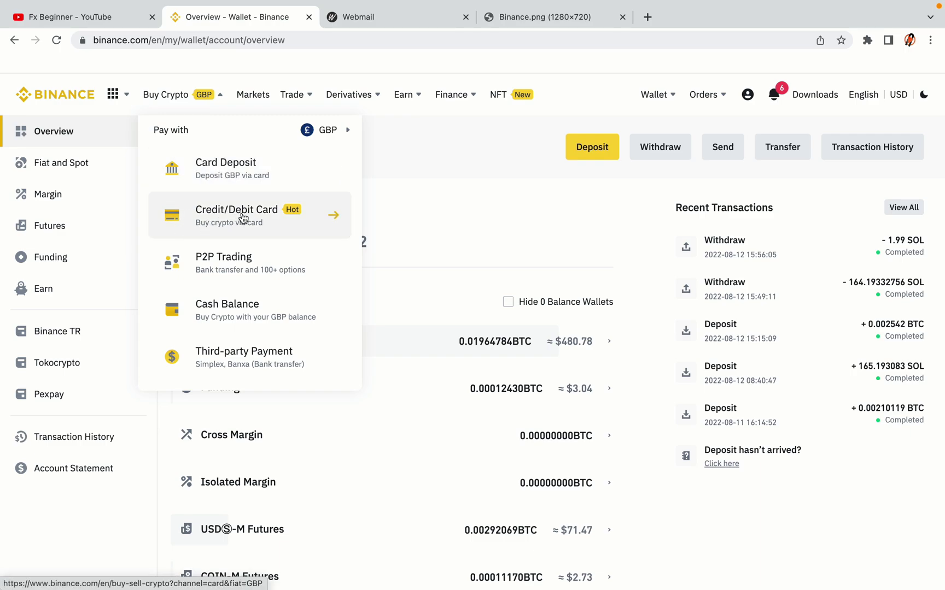
mouse_move(291, 95)
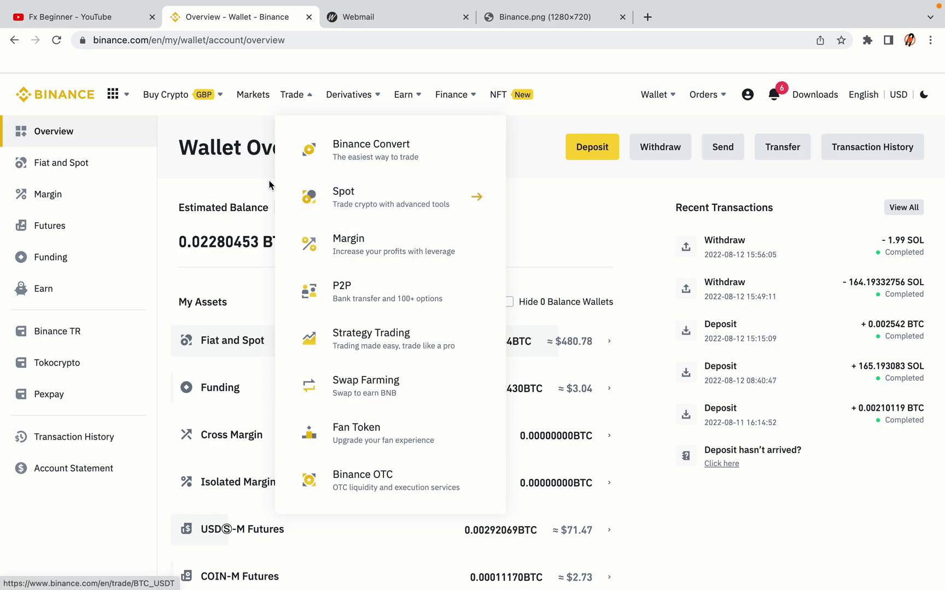
click(62, 91)
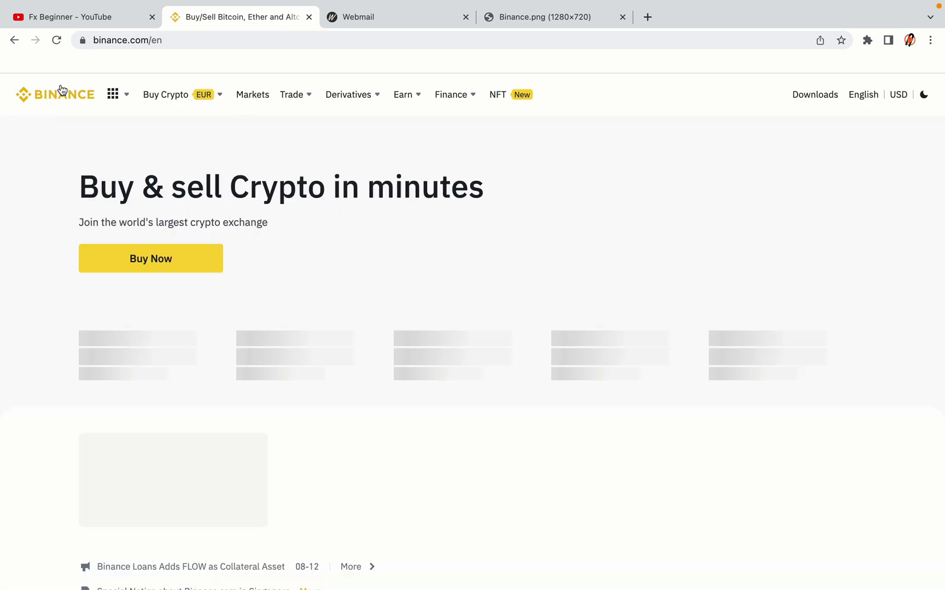